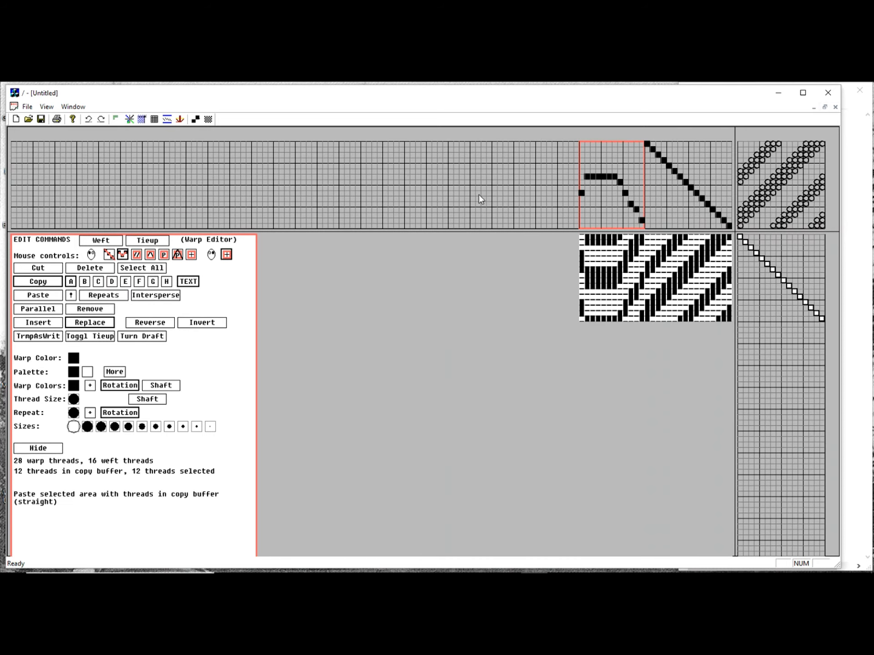
Paste the copied 12-thread block at warp thread 34 and select all warp threads
click(548, 197)
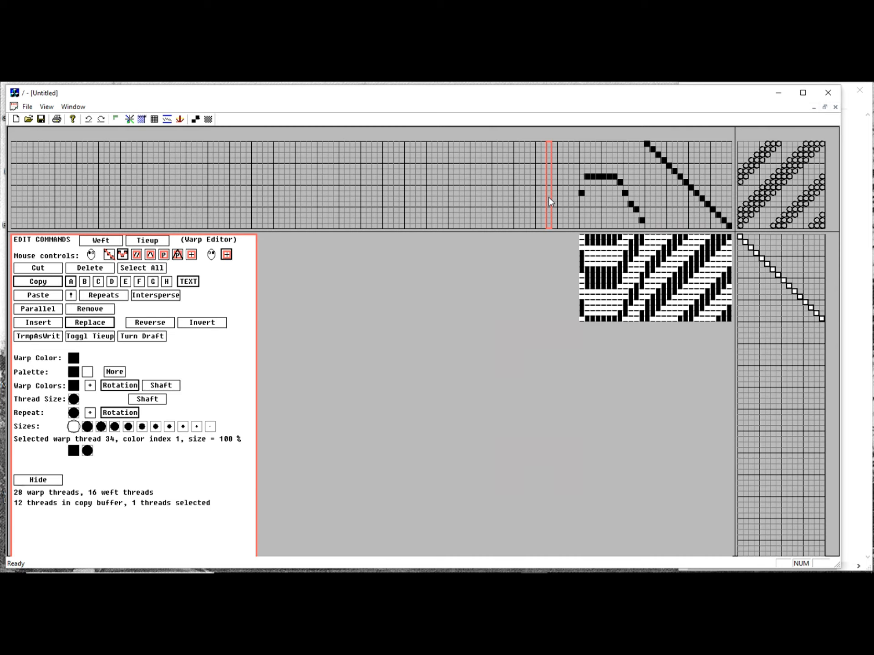
click(51, 299)
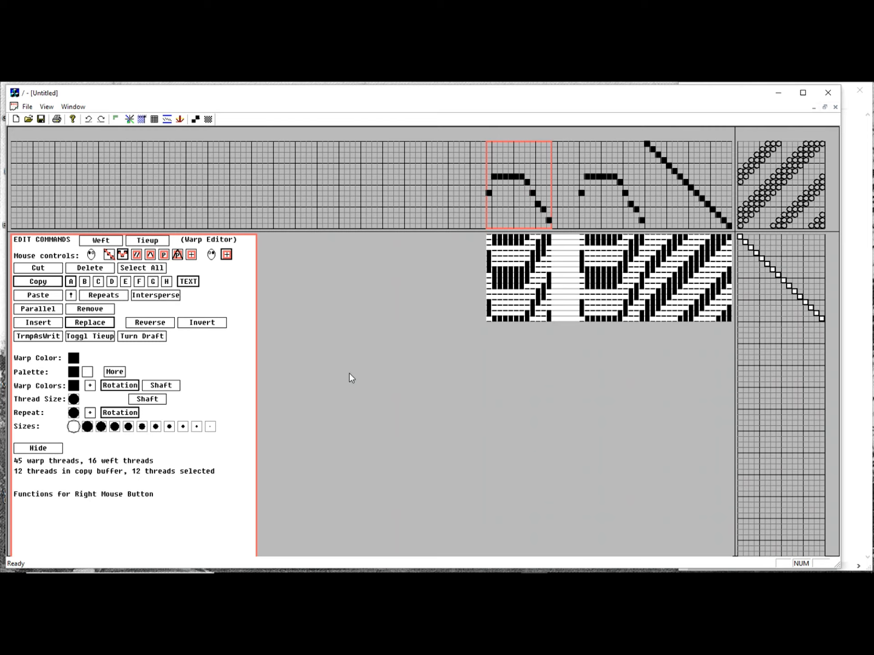
click(154, 273)
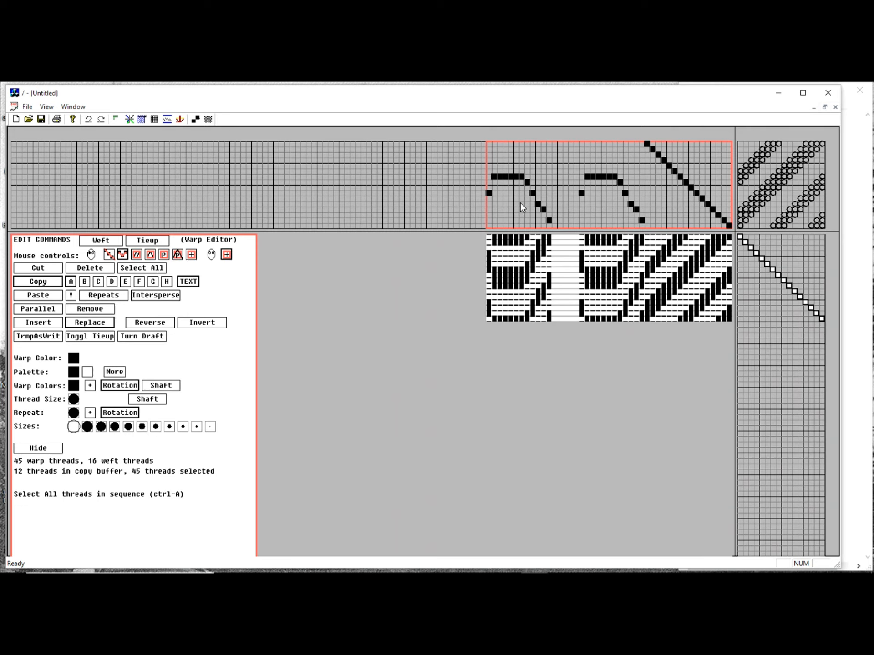
Fill a 17-thread warp area with straight repeats of the copied block and a 76-thread area with symmetrical repeats
click(165, 260)
drag(383, 212, 298, 159)
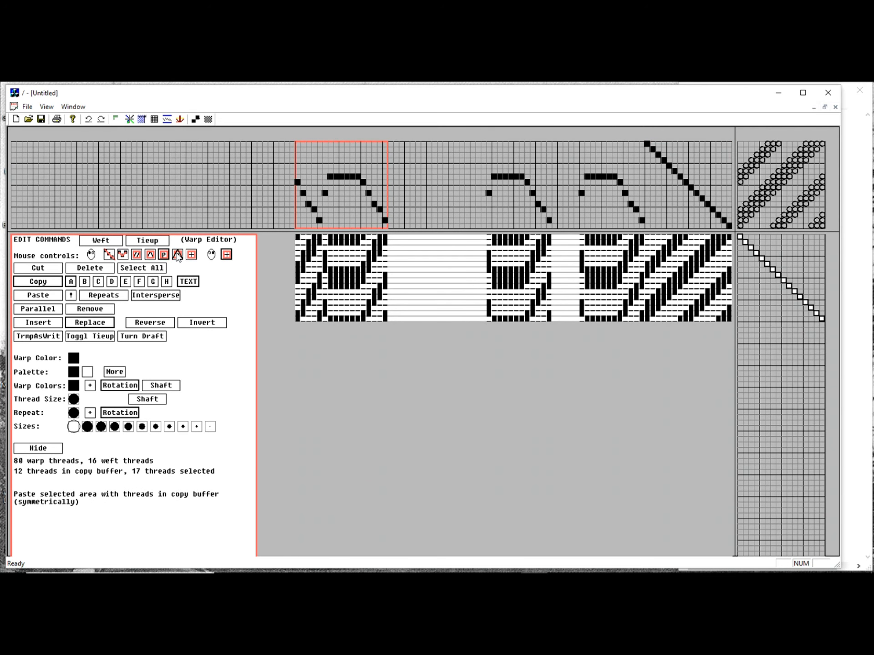
drag(450, 214, 41, 200)
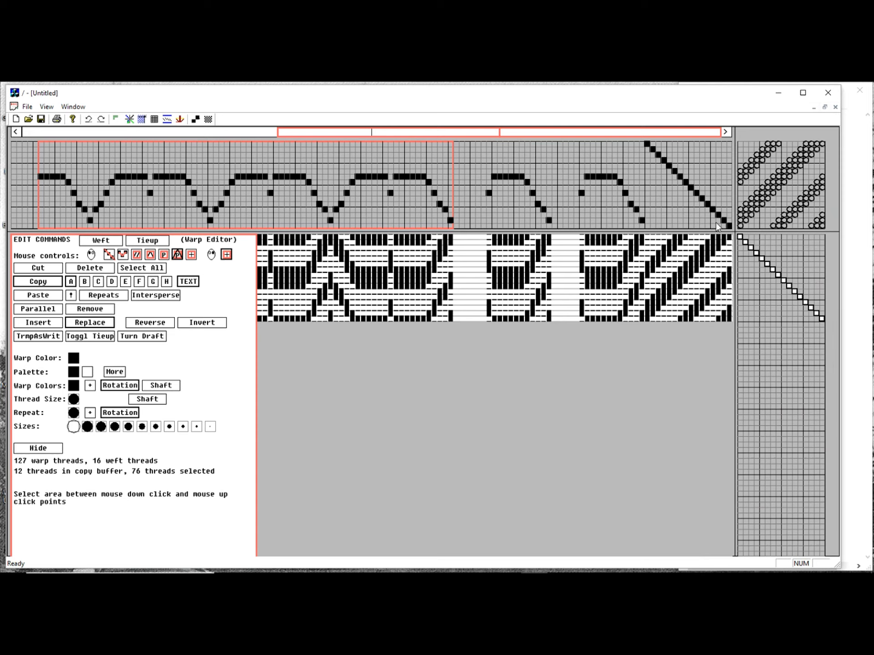
Copy the 16-thread diagonal warp run, then copy the adjacent 12-thread block and store it in buffer block B
drag(728, 226, 647, 220)
click(44, 282)
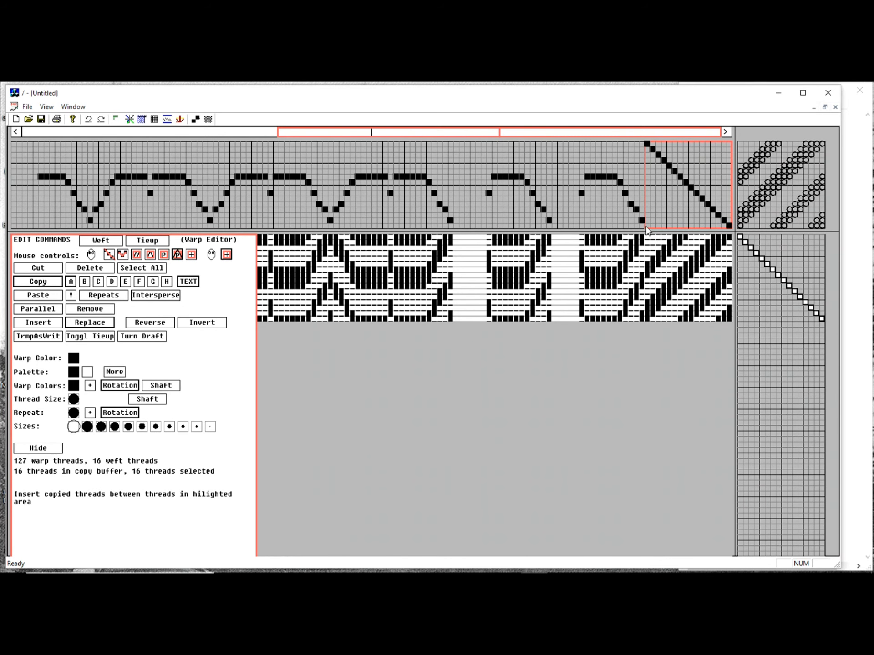
drag(641, 223, 583, 226)
click(53, 282)
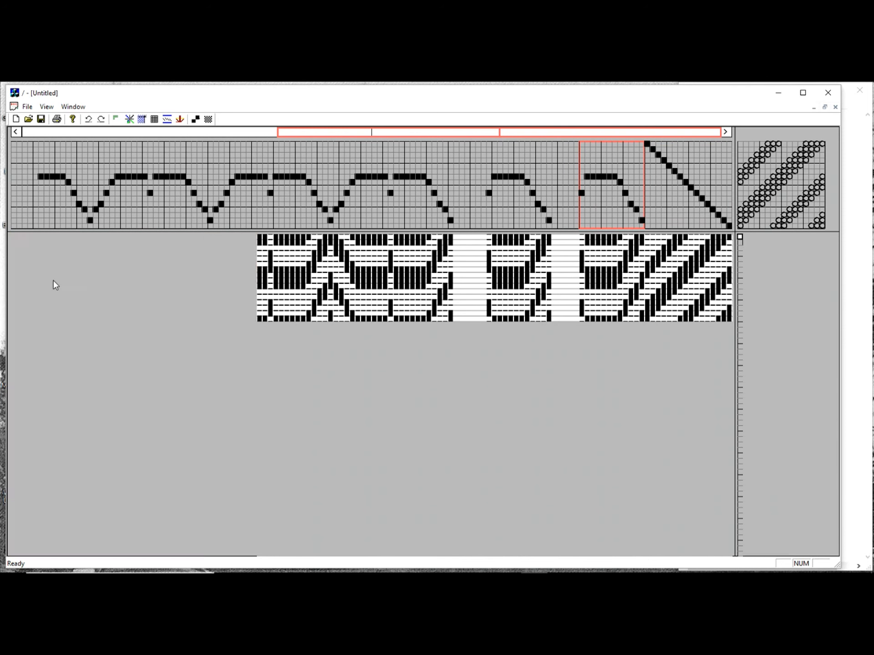
drag(82, 285, 83, 283)
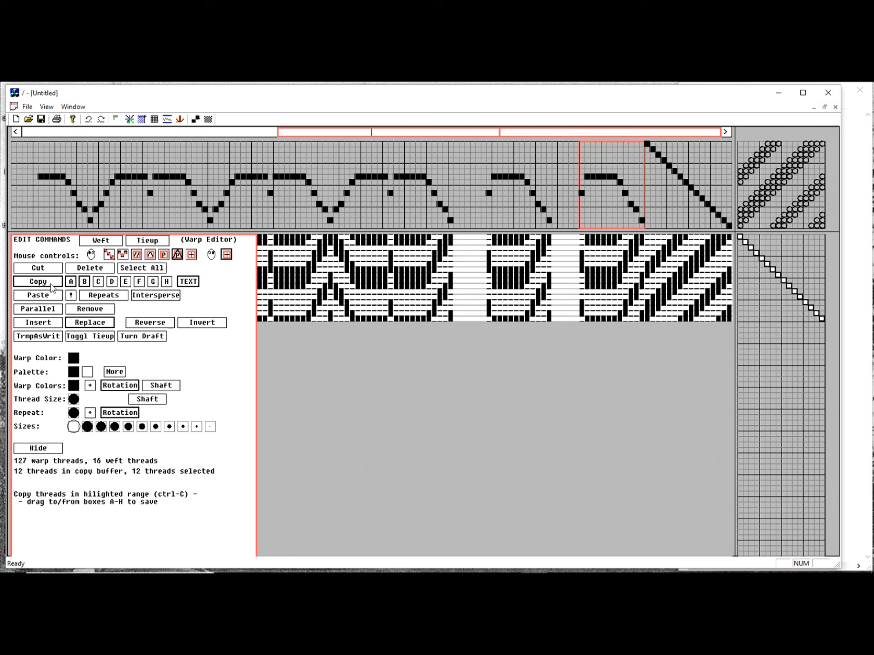
Copy the buffered threading sequence to the clipboard as text and paste it into the open Notepad document
click(188, 282)
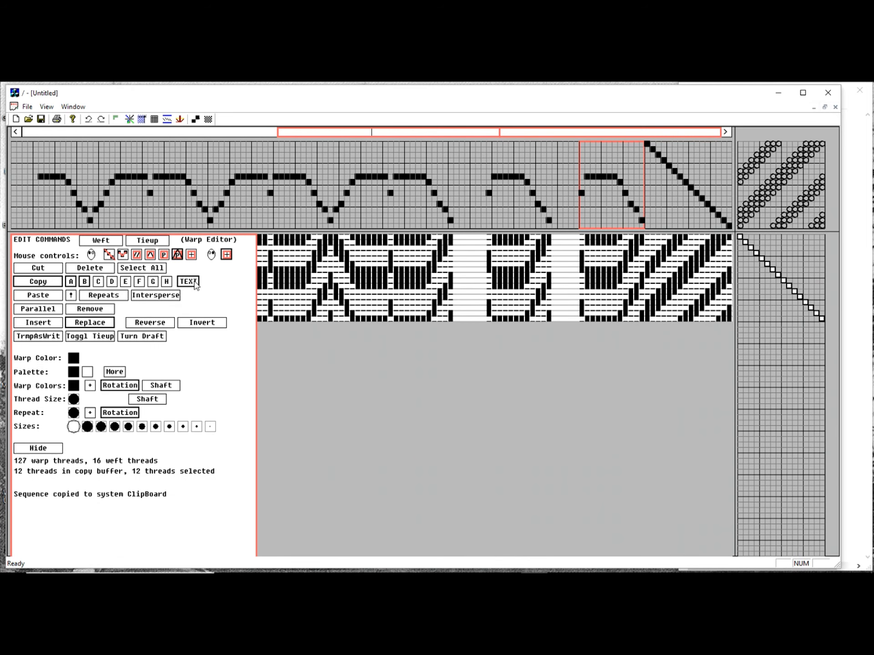
click(852, 340)
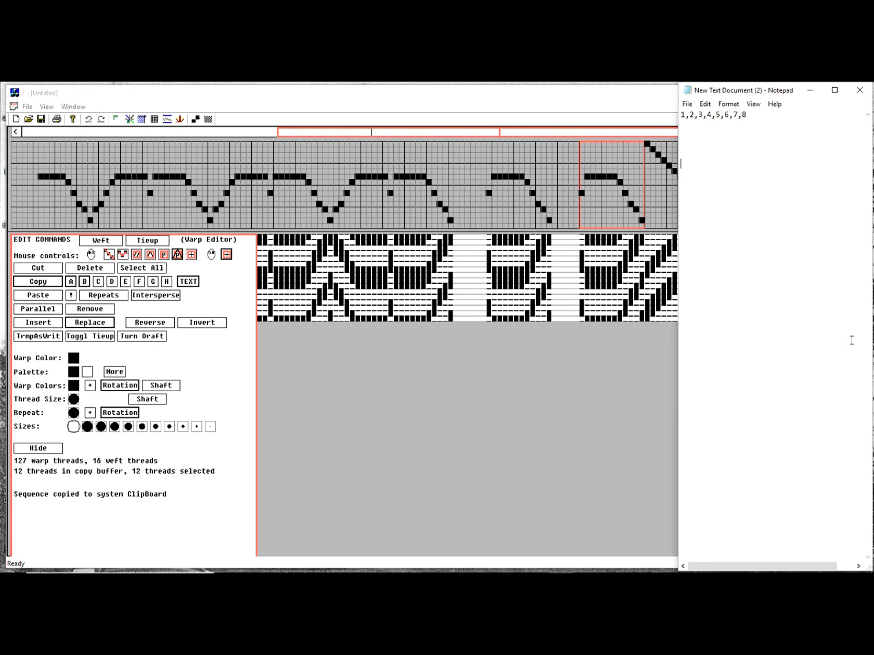
right_click(742, 176)
click(753, 223)
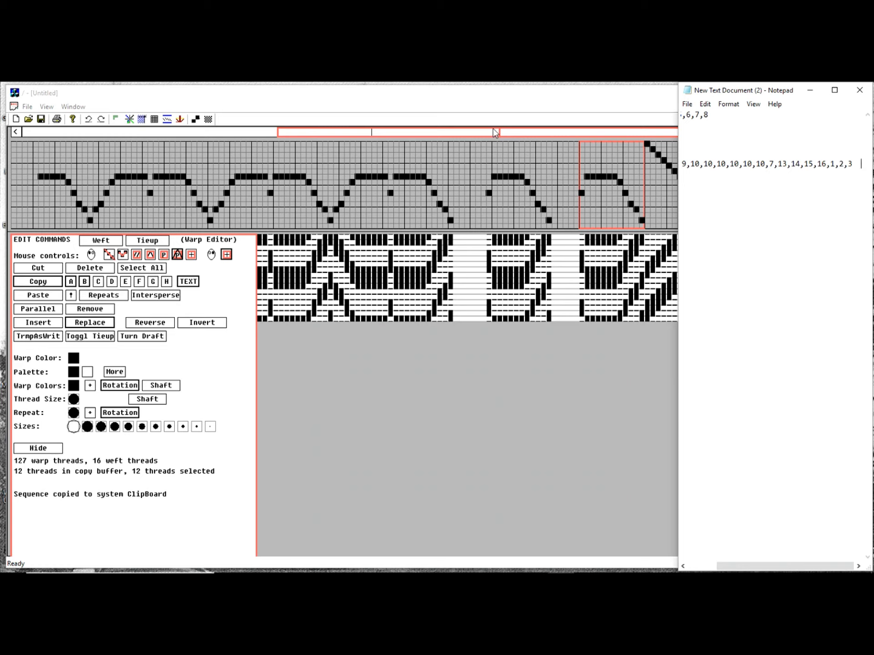
Copy the sequence 1,2,3,4,5,6,7,8 from Notepad, load it into the draft's copy buffer and paste it over the selected warp threads
drag(718, 117, 661, 109)
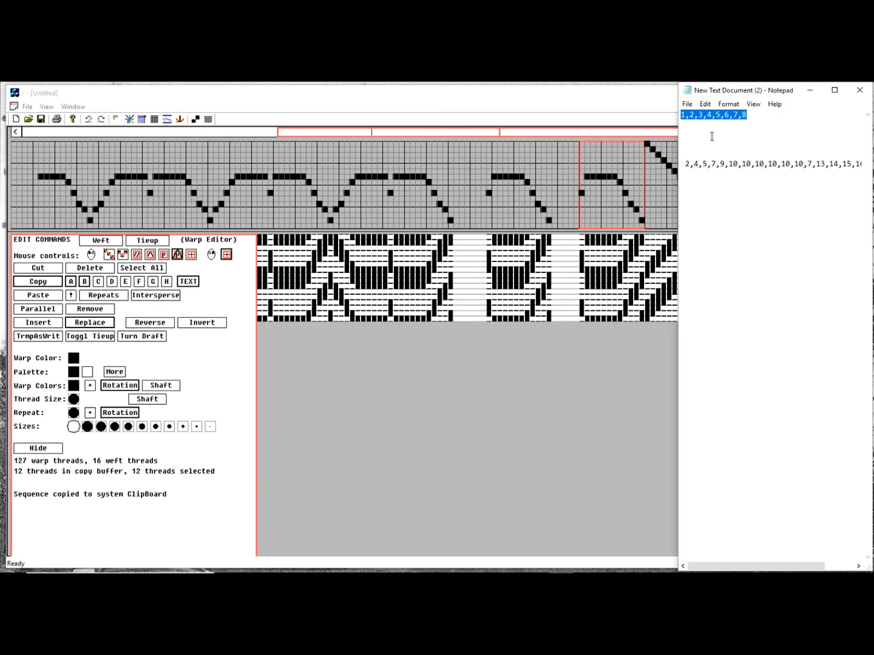
right_click(722, 115)
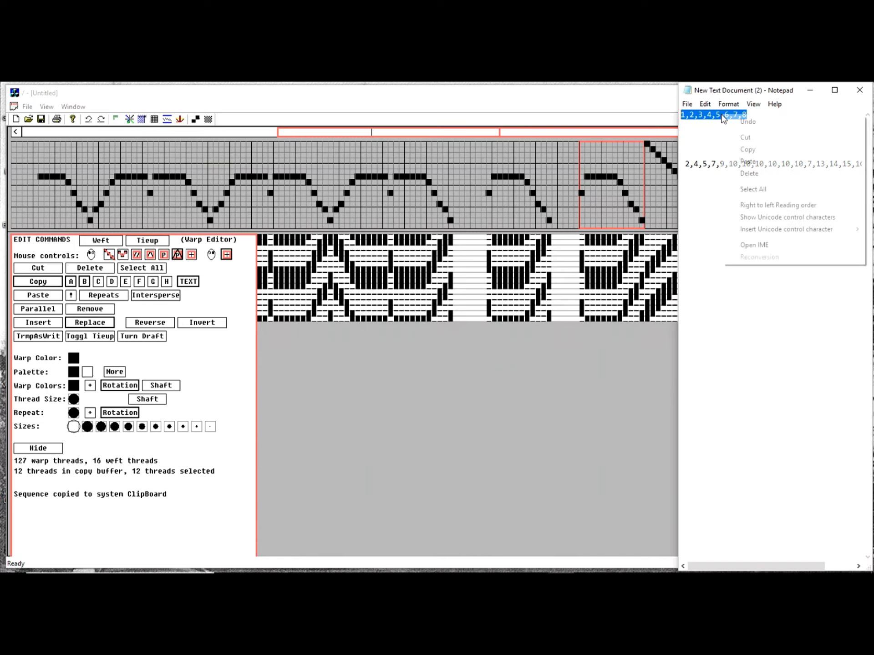
click(754, 149)
click(626, 104)
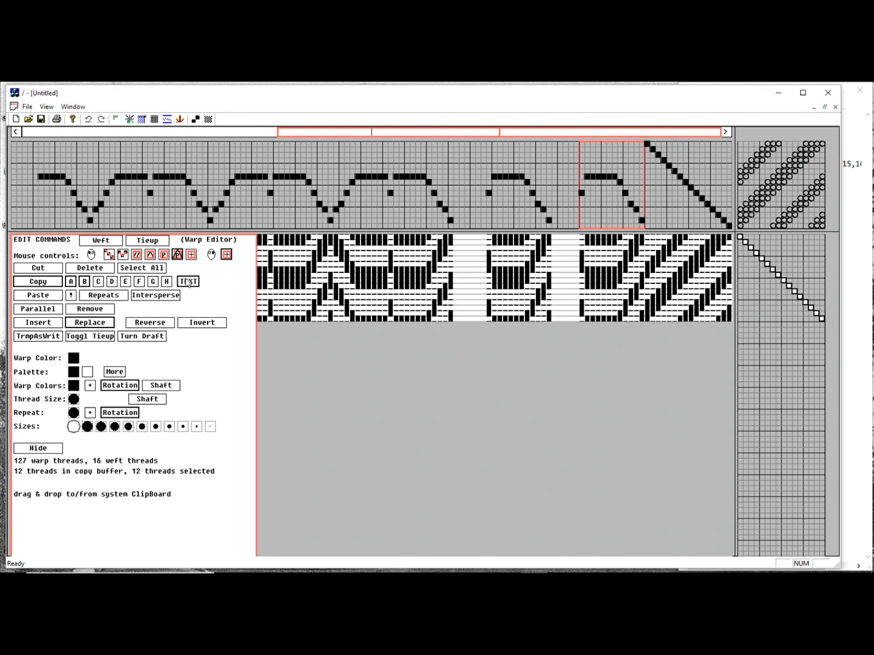
click(48, 283)
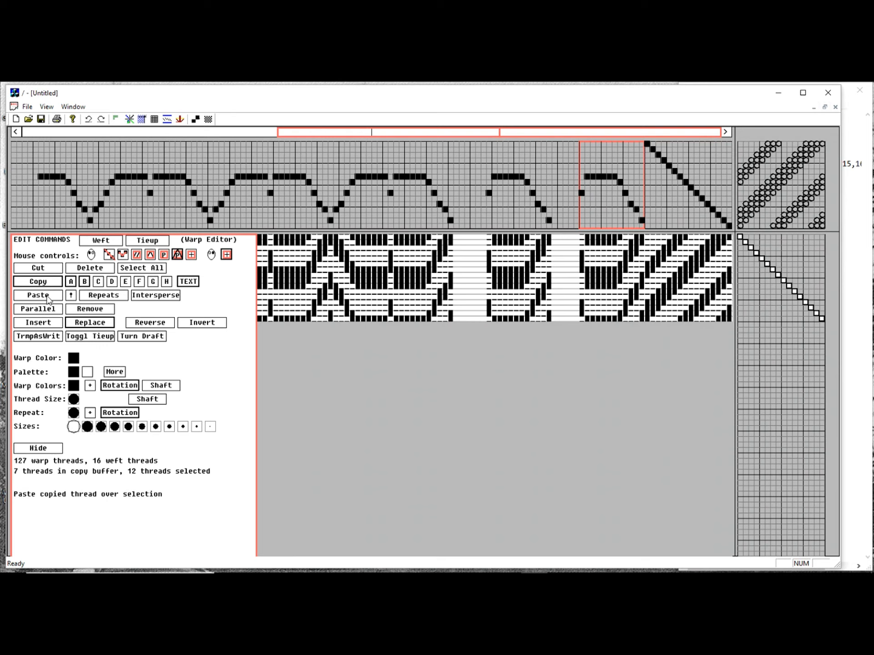
click(49, 297)
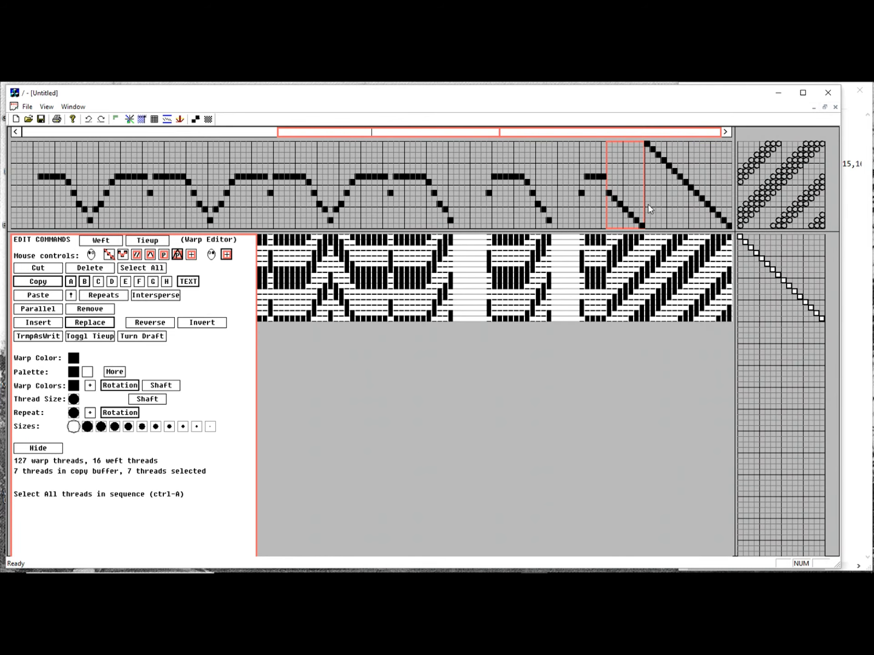
Copy the unaltered 12-thread warp block after the gap and fill weft threads 19 to 43 with its straight repeats
drag(549, 220, 490, 211)
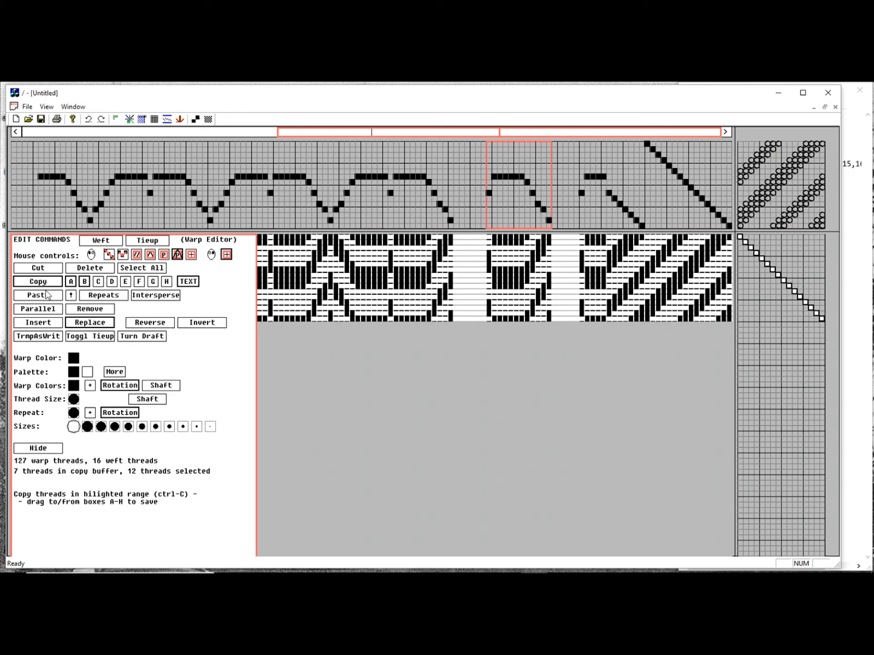
click(52, 282)
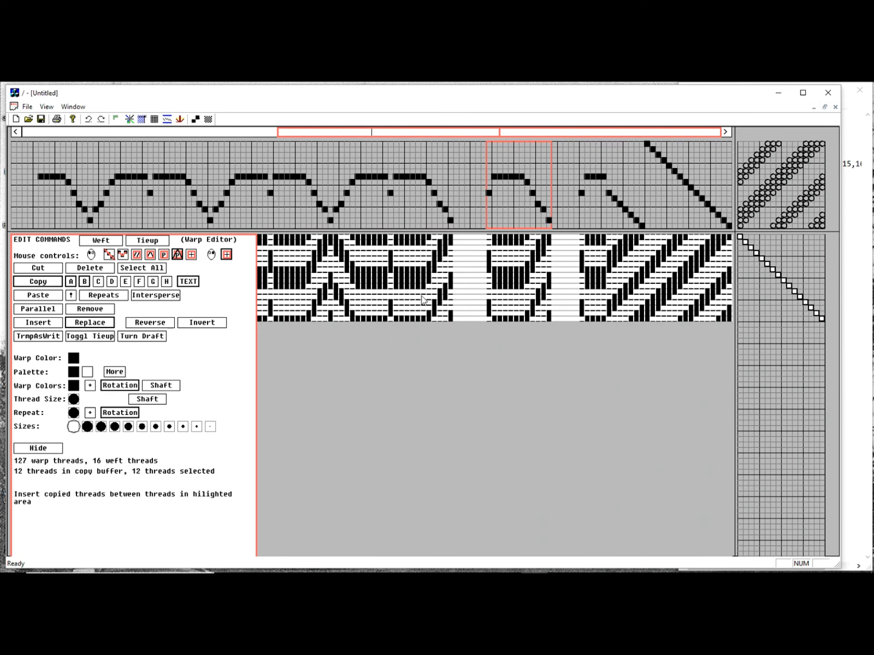
click(164, 255)
drag(757, 335, 772, 466)
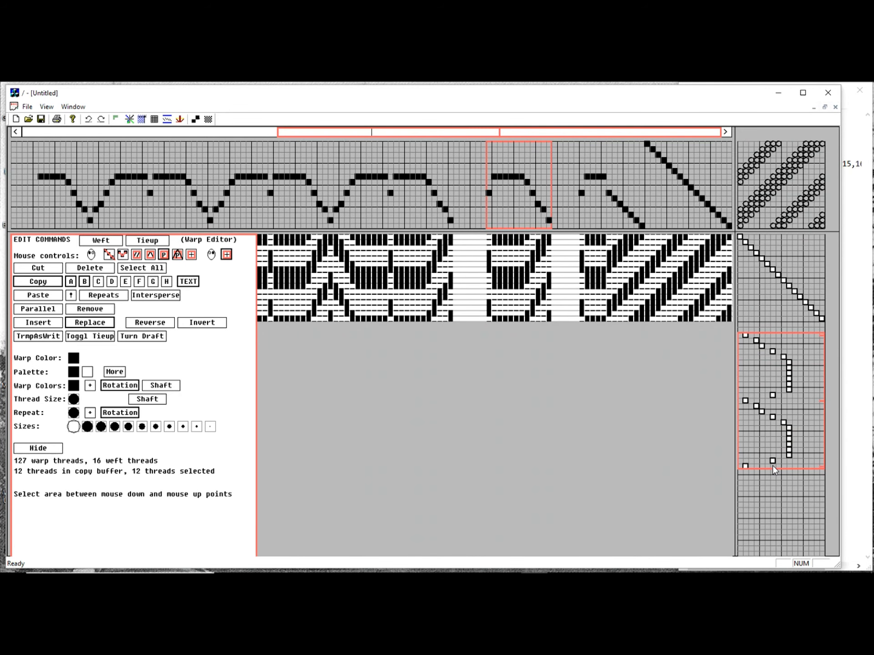
drag(772, 466, 772, 466)
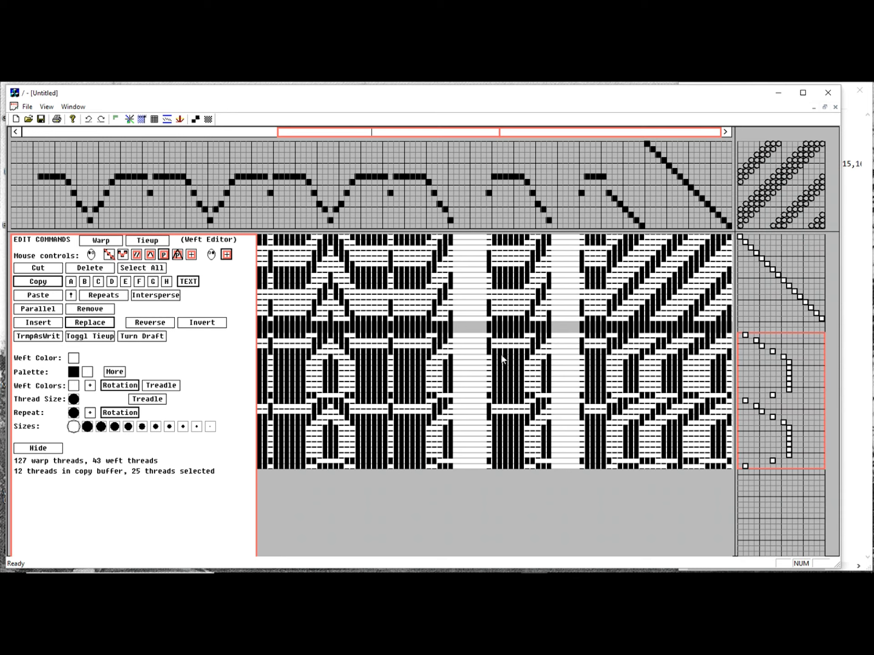
Review which thread properties are pasted within and between warp and weft
click(71, 295)
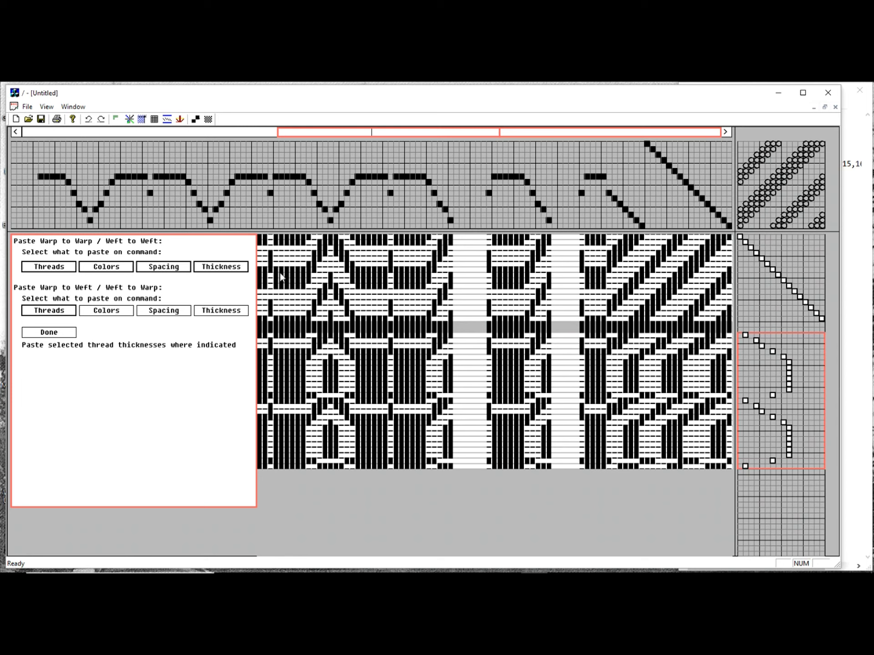
click(58, 333)
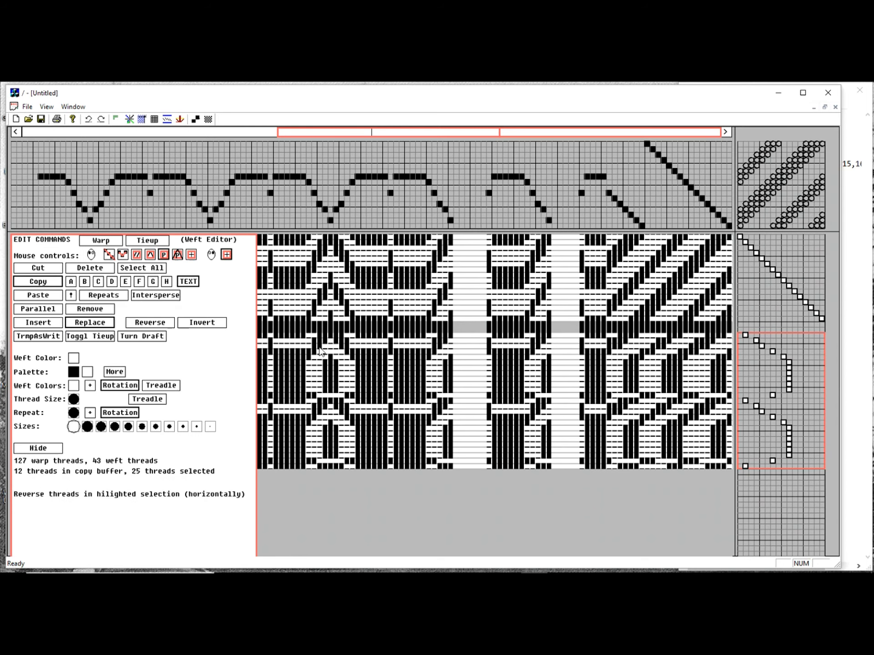
Delete all warp threads beyond the 16-thread diagonal and paste the copied 12-thread block in their place
click(488, 216)
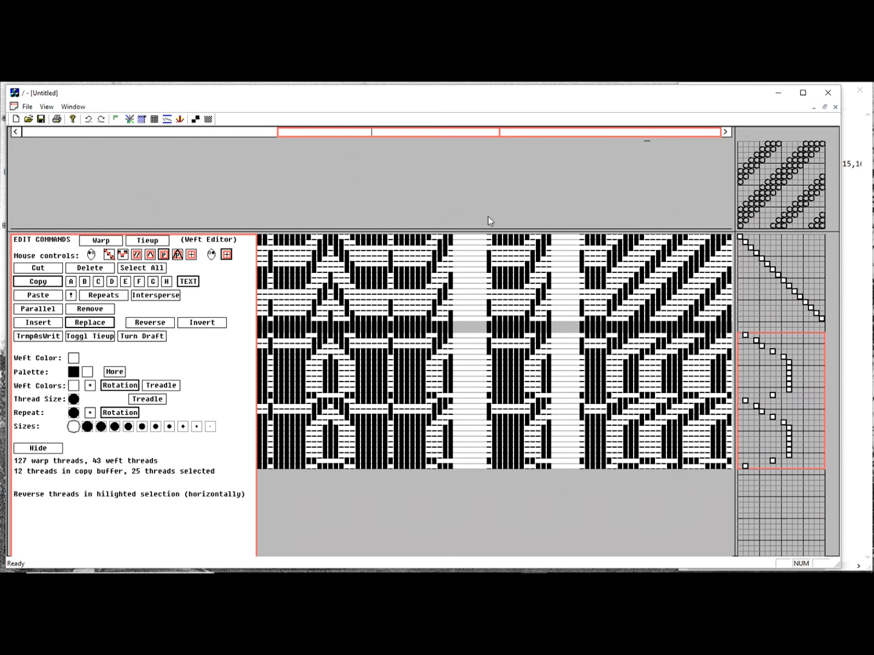
drag(197, 219, 18, 224)
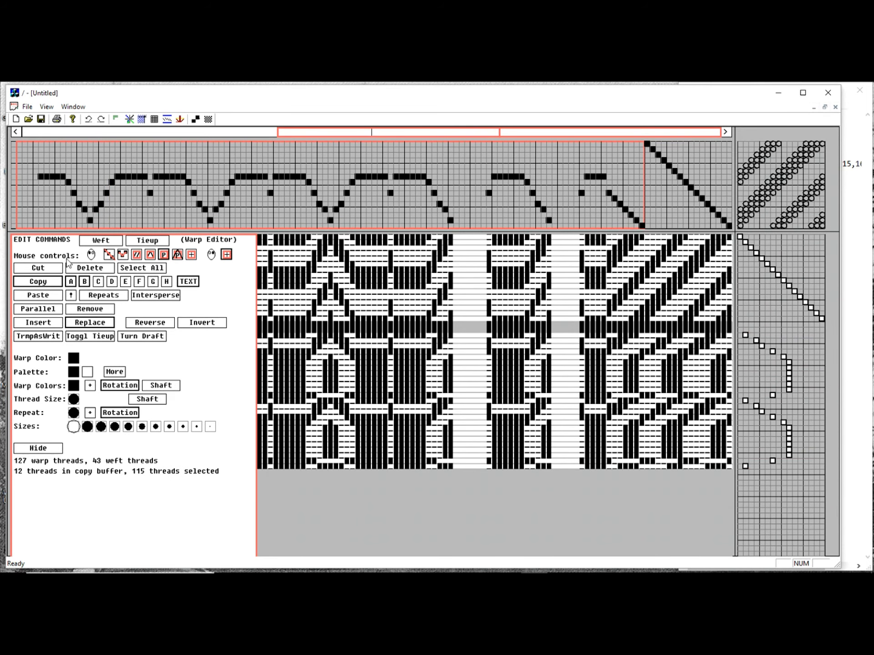
click(93, 268)
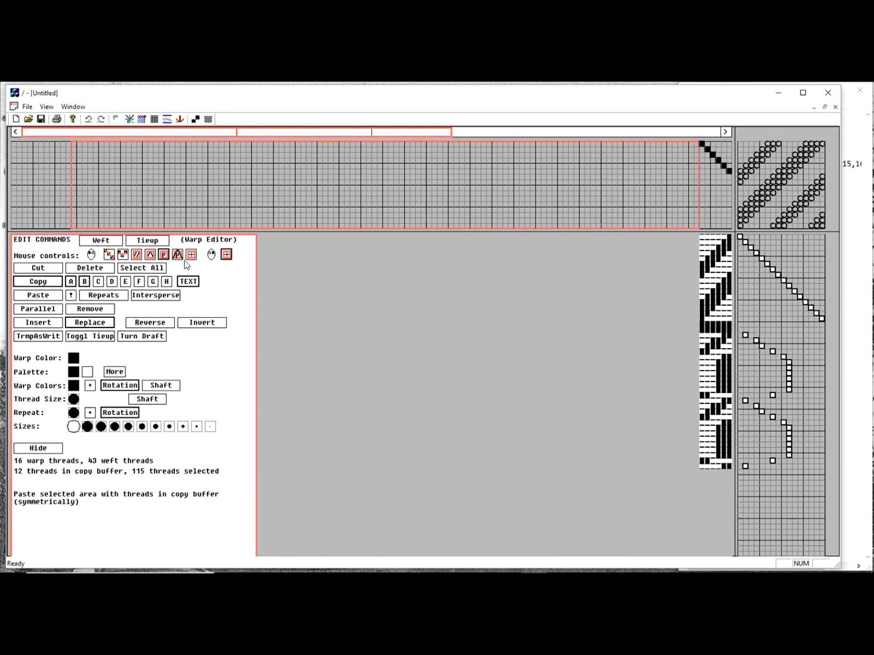
click(50, 297)
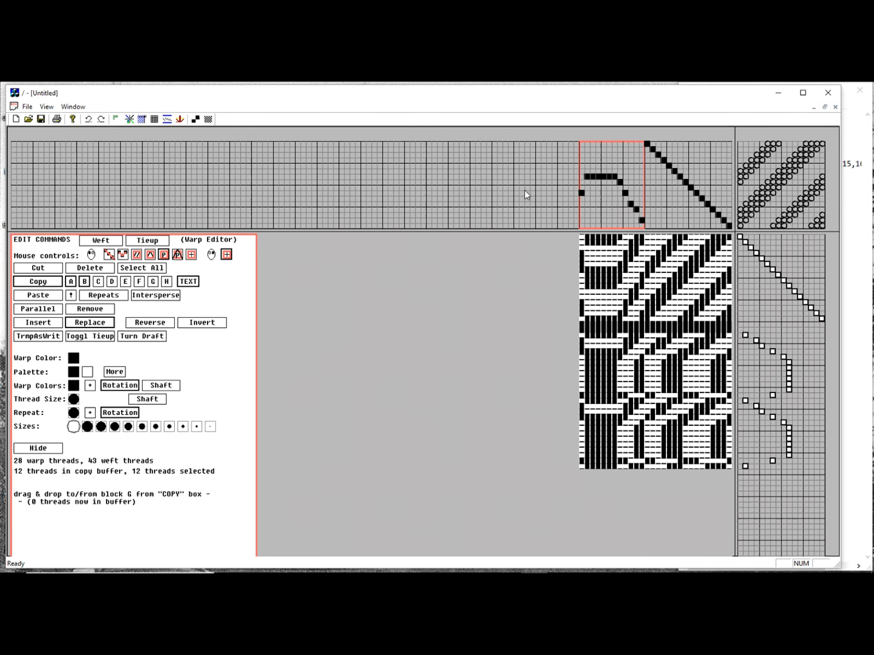
Multiply the 12-thread copy buffer by 12 repeats and paste it over the selected warp threads
click(112, 296)
click(122, 309)
click(109, 309)
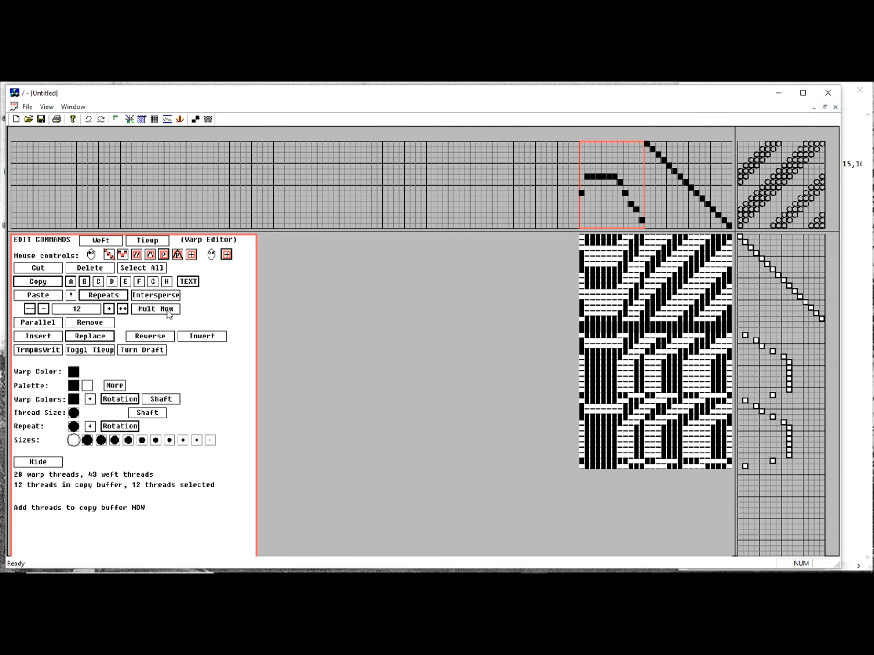
click(168, 310)
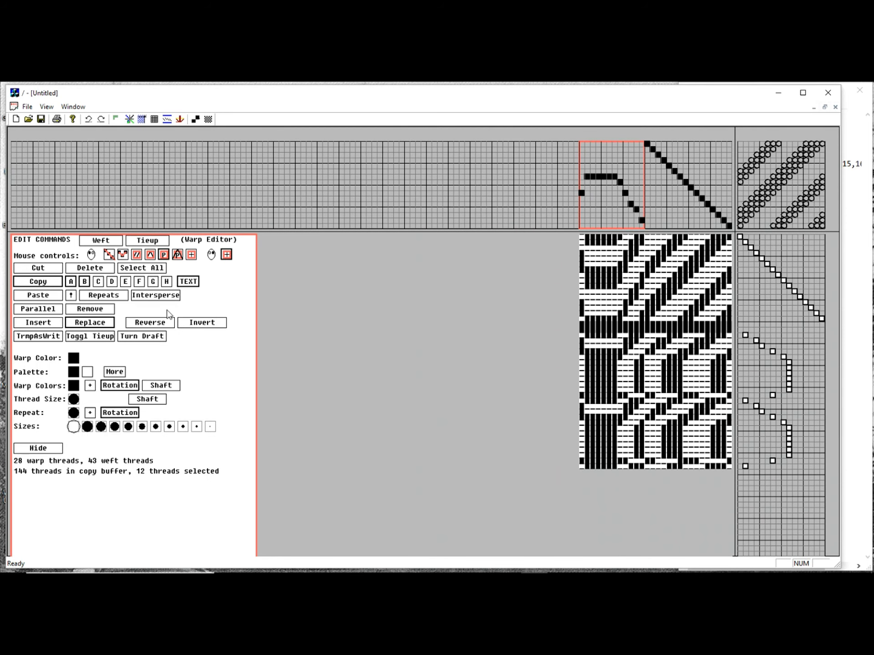
click(38, 295)
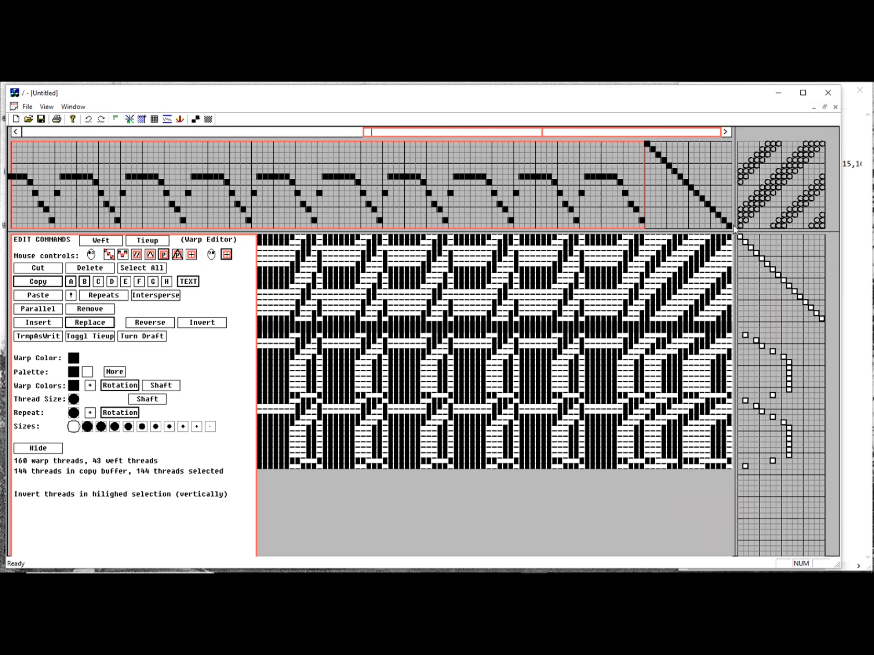
Copy the 16-thread diagonal and delete every warp thread in the threading
drag(649, 222, 730, 227)
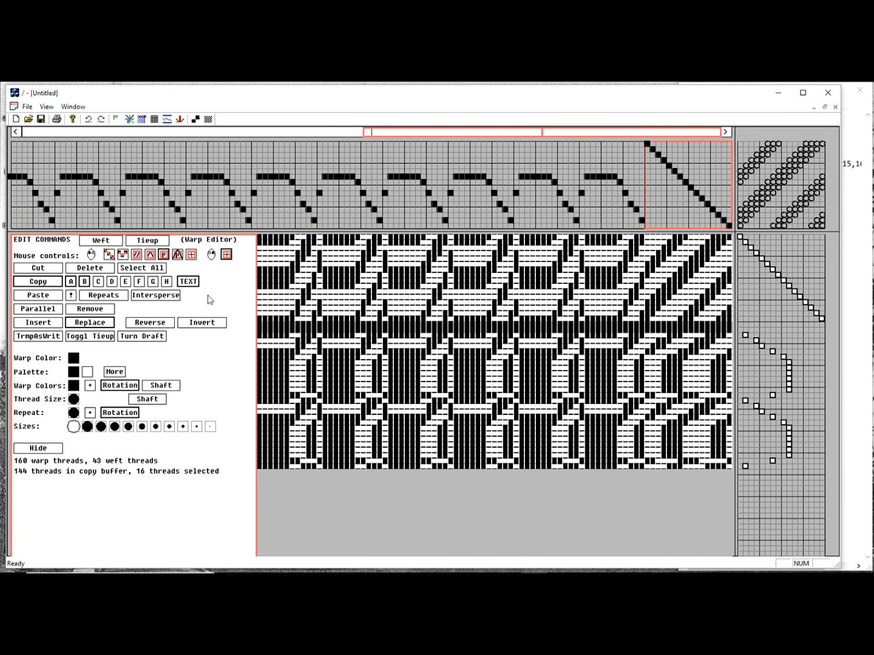
click(43, 282)
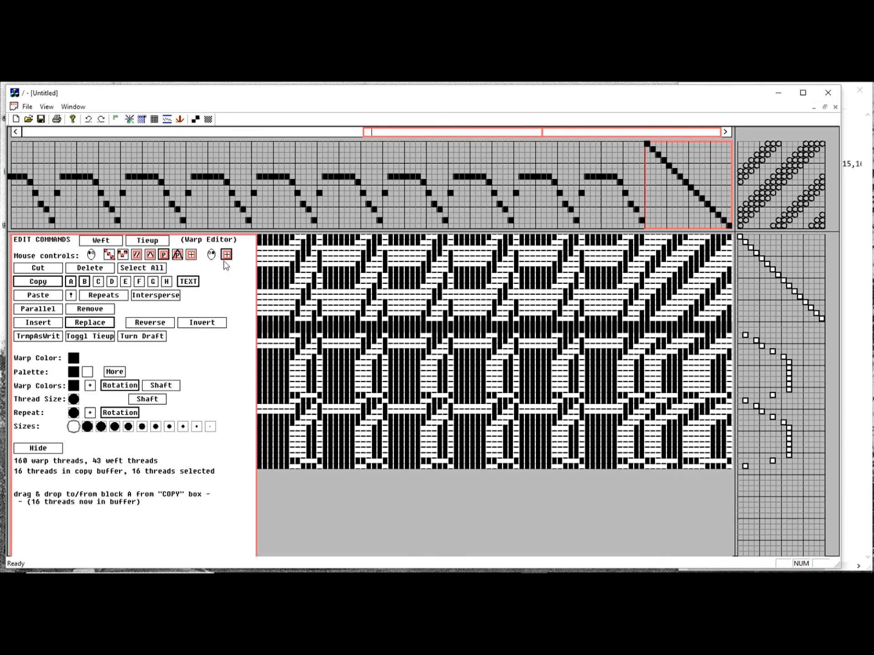
click(156, 271)
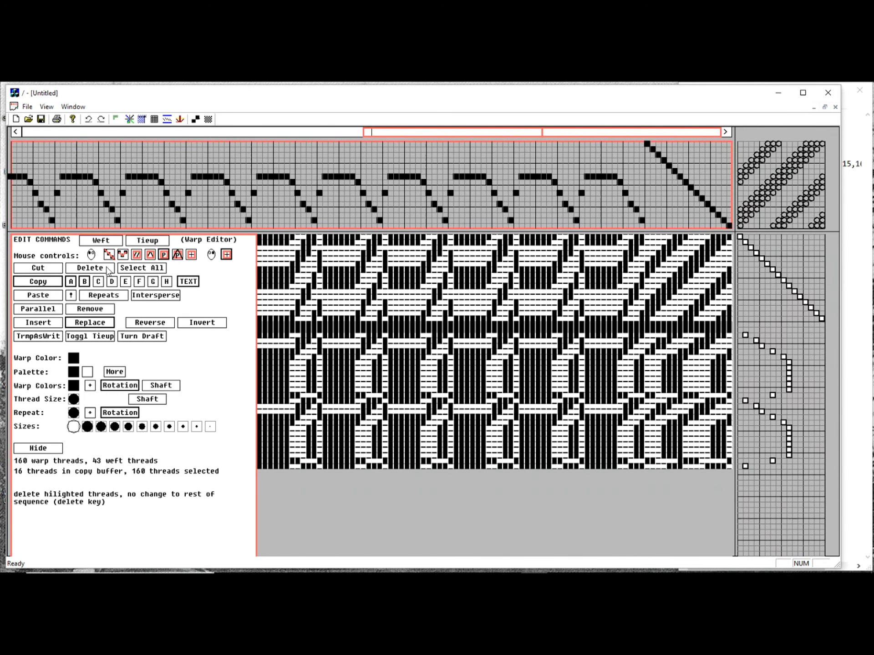
click(107, 270)
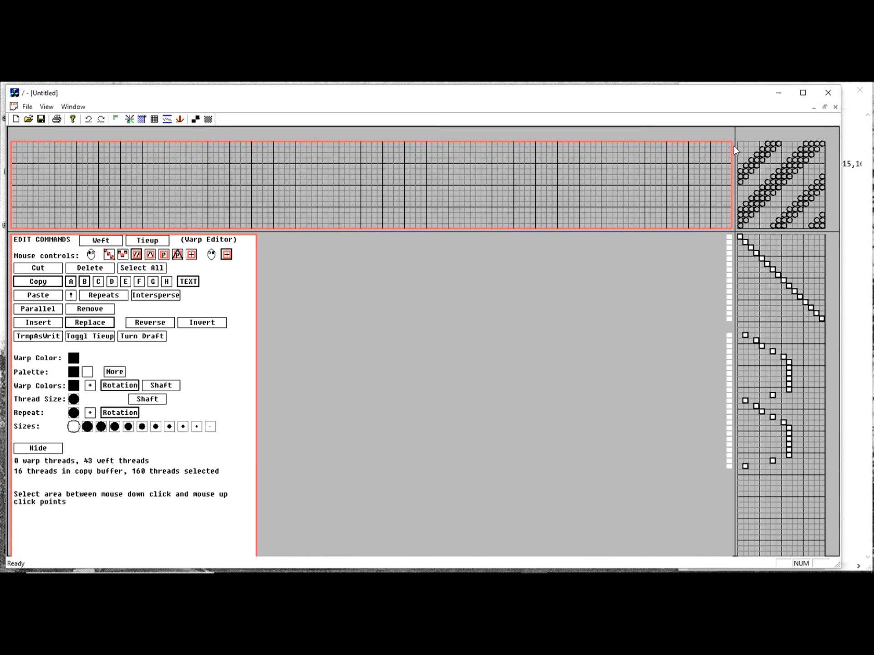
Fill the first 32 warp threads with a straight twill starting at the top shaft and intersperse the copied diagonal threads between them
mouse_move(728, 143)
mouse_down()
mouse_move(622, 198)
mouse_move(597, 227)
mouse_move(553, 228)
mouse_move(561, 232)
mouse_up()
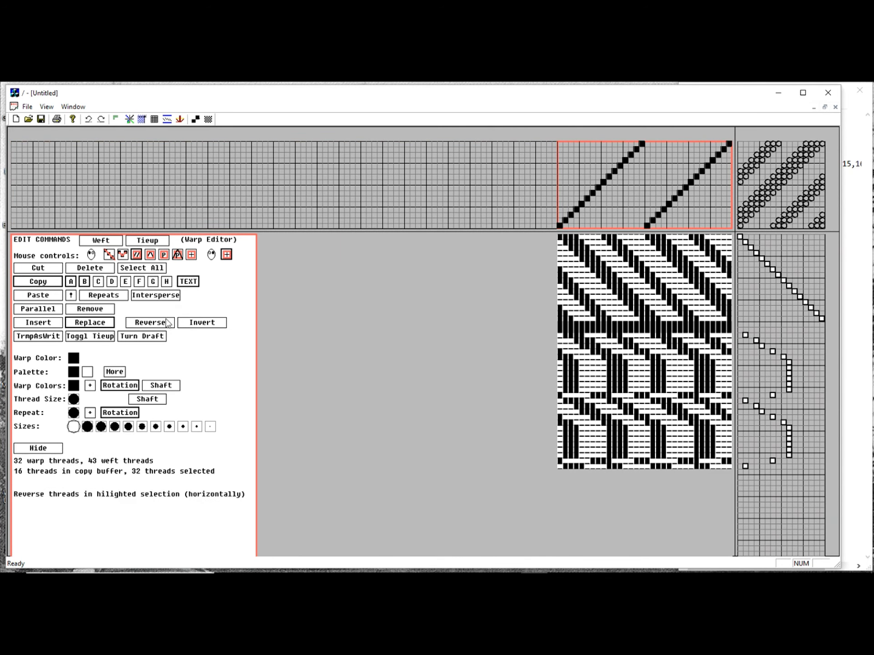
click(160, 296)
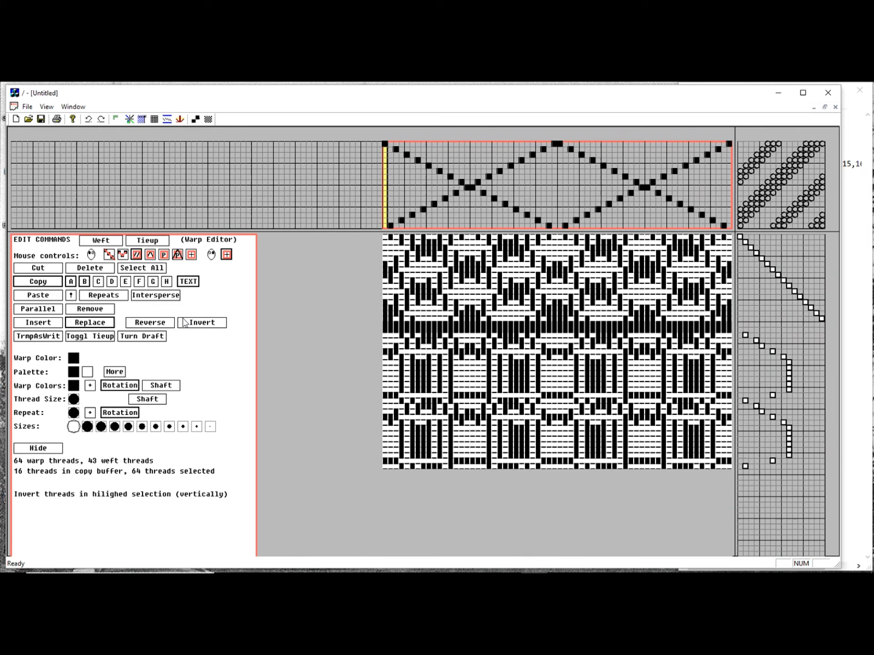
mouse_move(291, 572)
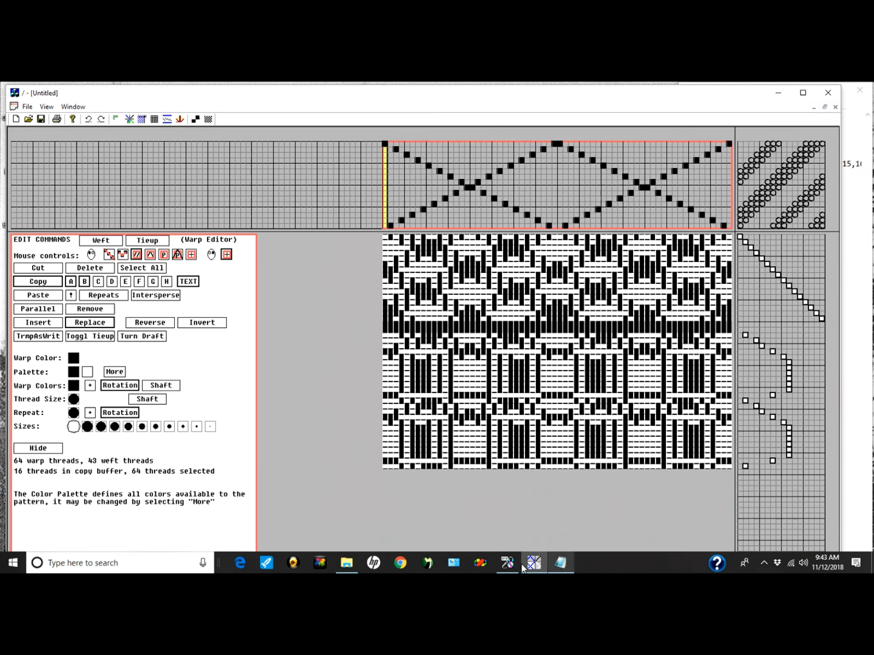